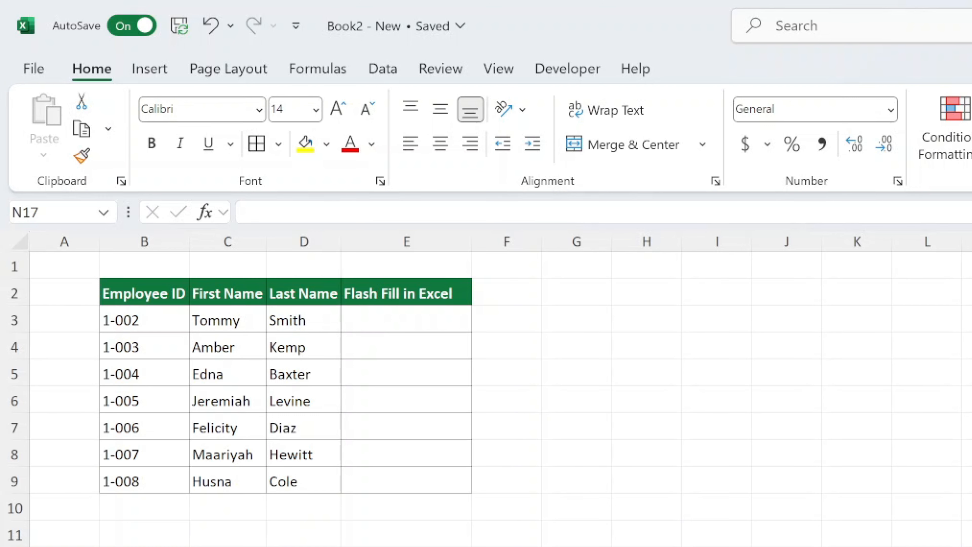
# - Enter the first employee's full name in E3, combining the first and last names with a space
pyautogui.click(418, 319)
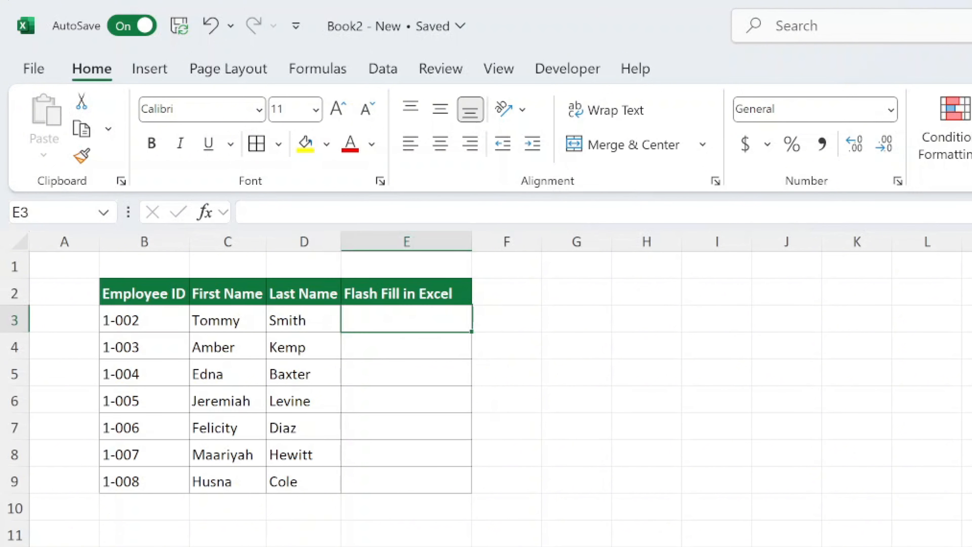
pyautogui.write('Tomm')
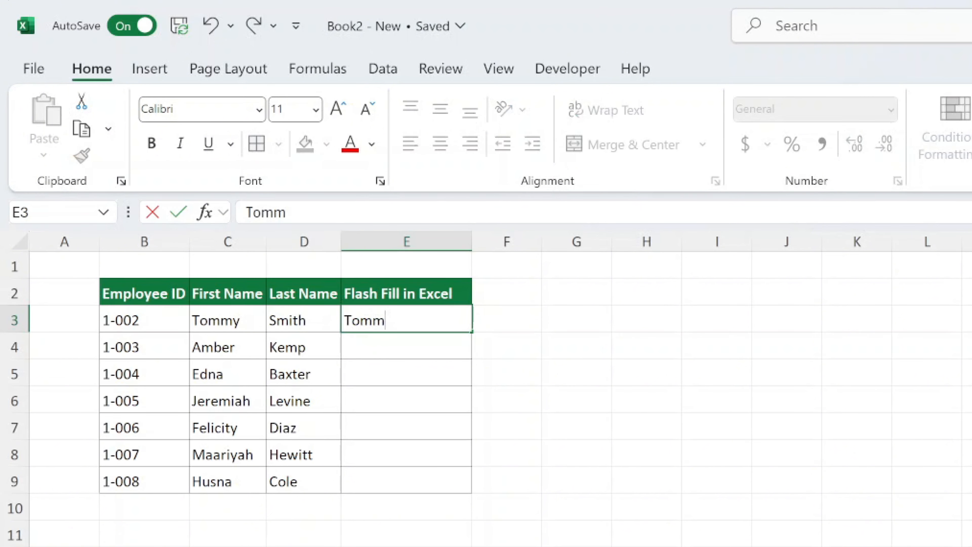
pyautogui.write('y Smith')
pyautogui.press('Return')
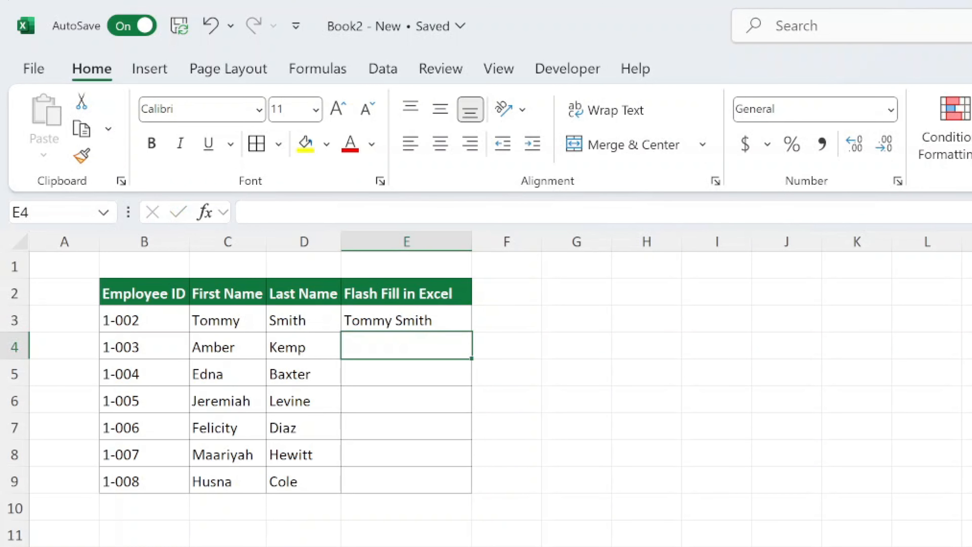
# - Fill E3 down through E9 and switch the fill option to Flash Fill to combine each employee's first and last names
pyautogui.click(469, 321)
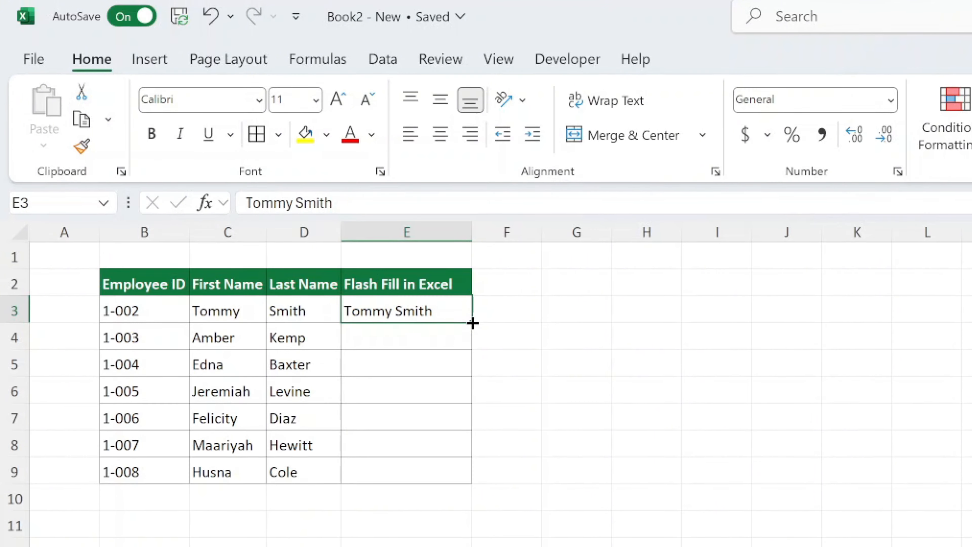
pyautogui.moveTo(474, 328); pyautogui.dragTo(473, 440)
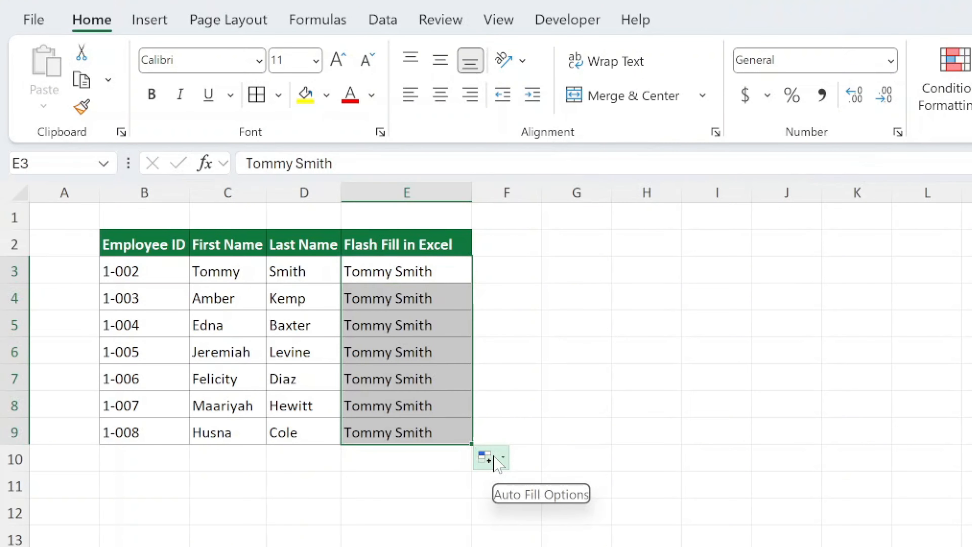
pyautogui.click(503, 458)
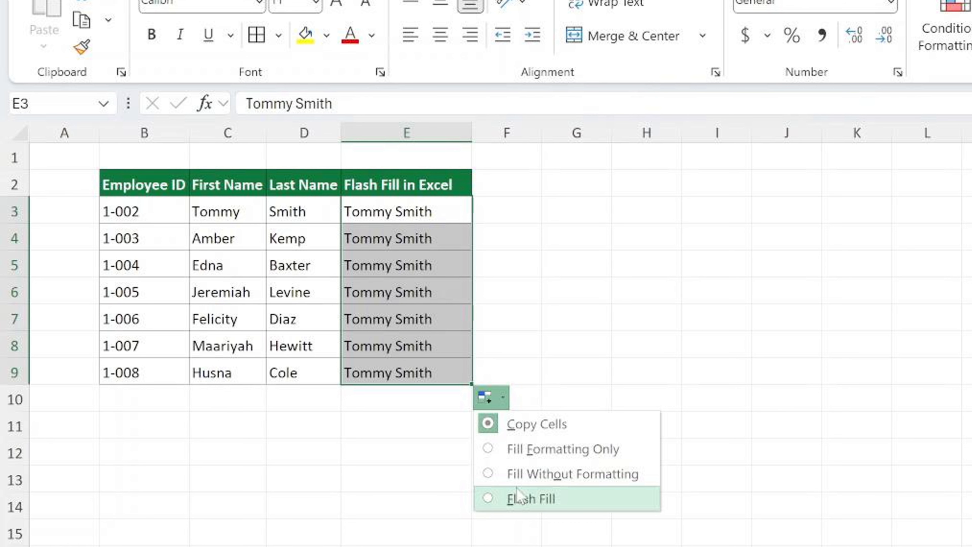
pyautogui.click(517, 494)
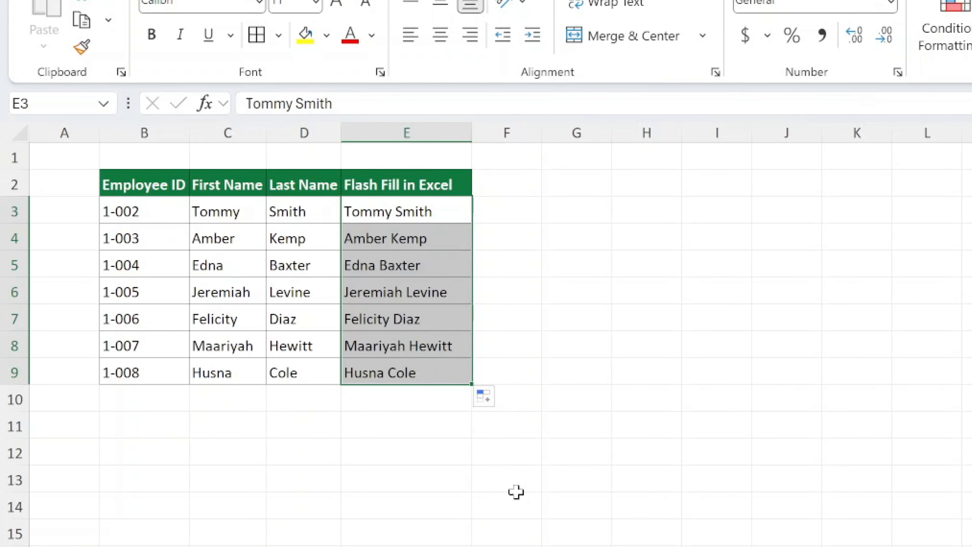
pyautogui.click(517, 479)
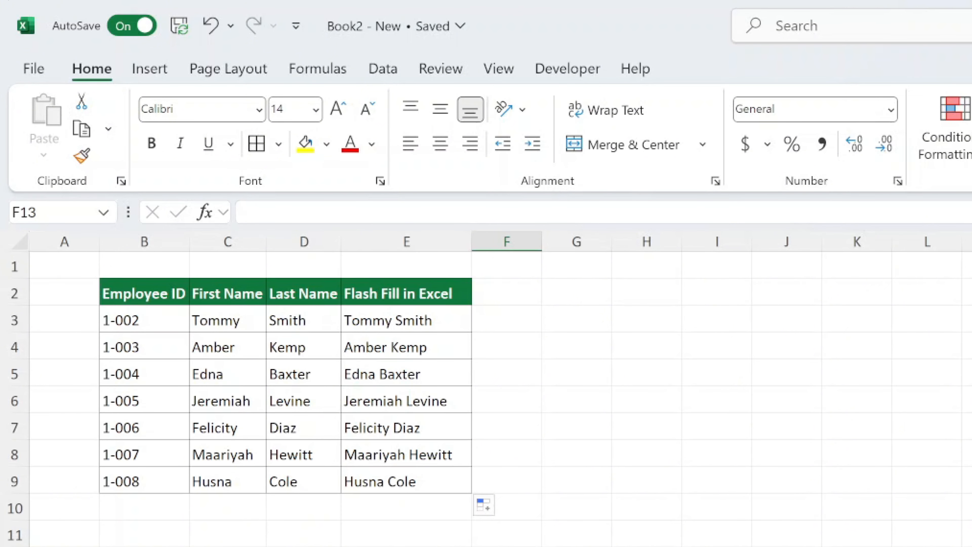
# - Replace the first employee's first name in C3 with a different first name
pyautogui.click(251, 323)
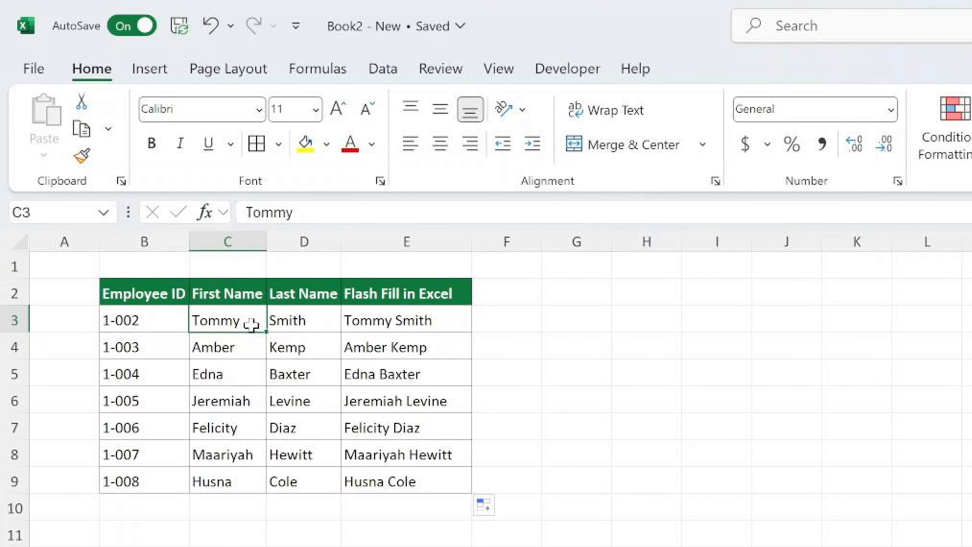
pyautogui.write('Jo')
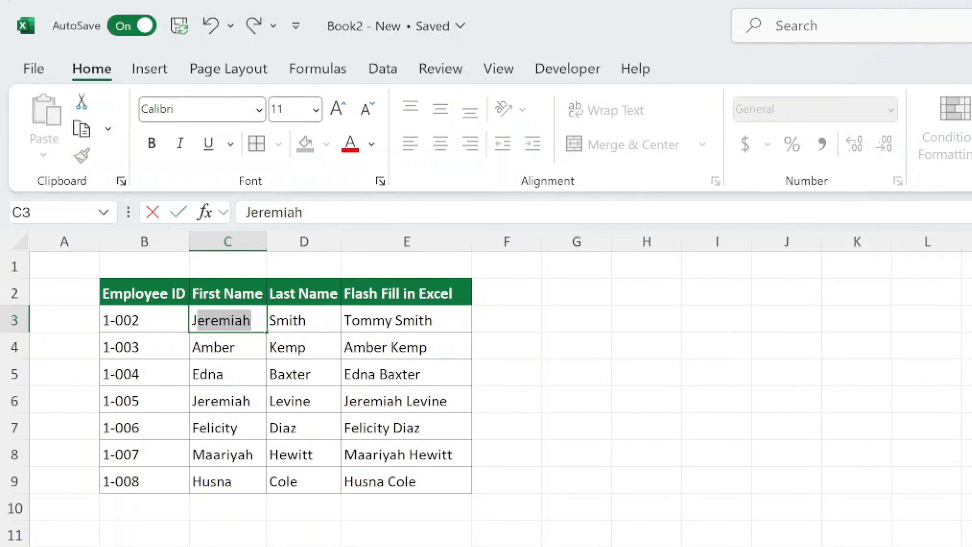
pyautogui.write('hn')
pyautogui.press('Return')
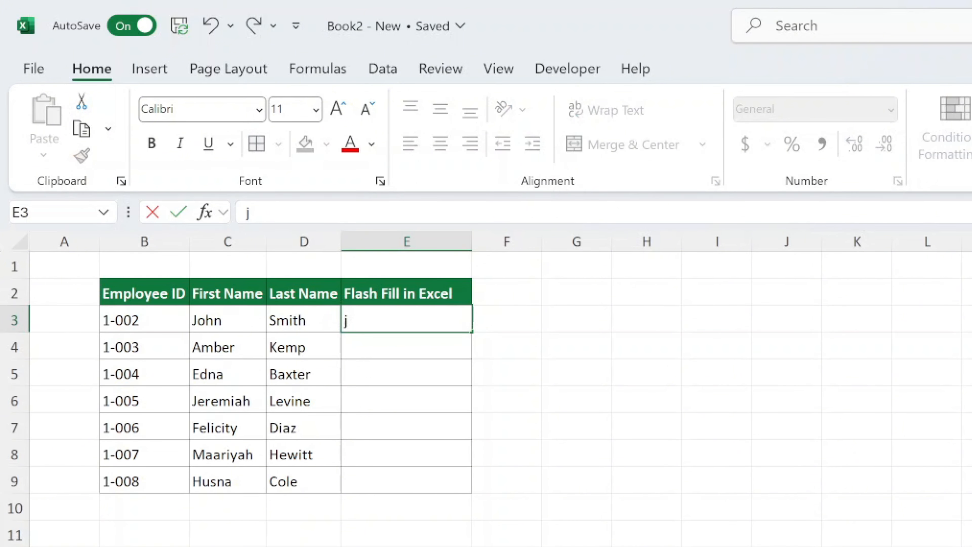
# - Enter the first employee's initial with a period and last name in E3, and Flash Fill the cells below in that format
pyautogui.press('BackSpace')
pyautogui.write('J.')
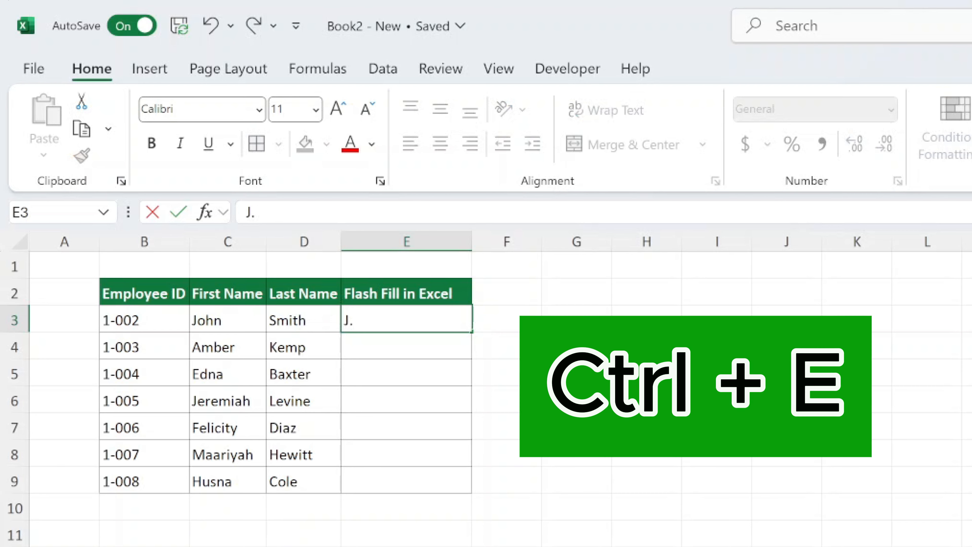
pyautogui.write(' Smith')
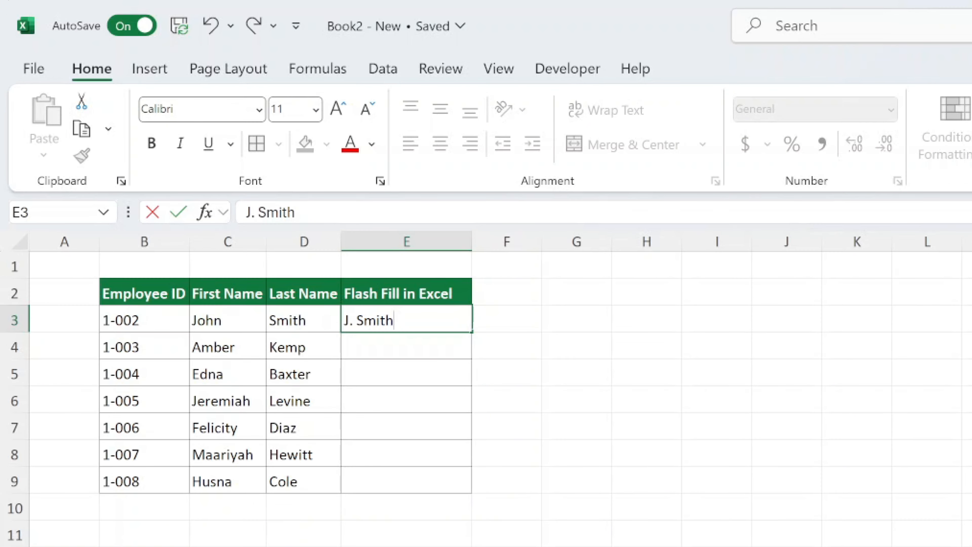
pyautogui.press('Return')
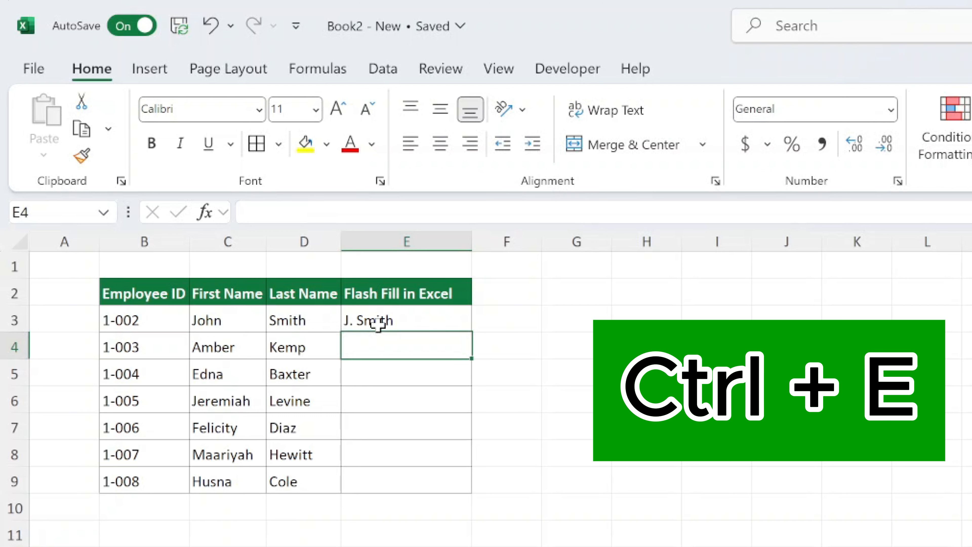
pyautogui.hotkey('ctrl', 'e')
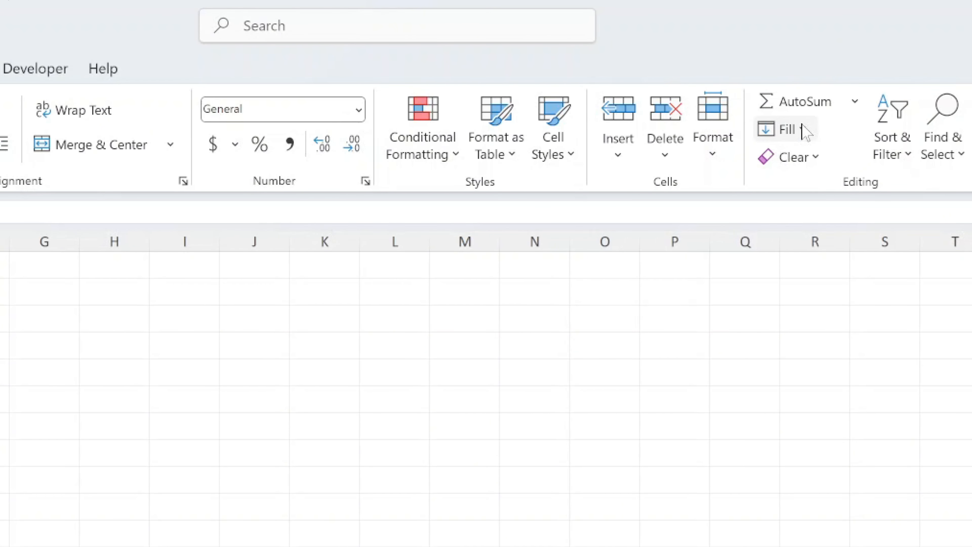
# - Flash Fill the remaining cells from E4 to E9 with each employee's initials, following the example in E3
pyautogui.click(806, 132)
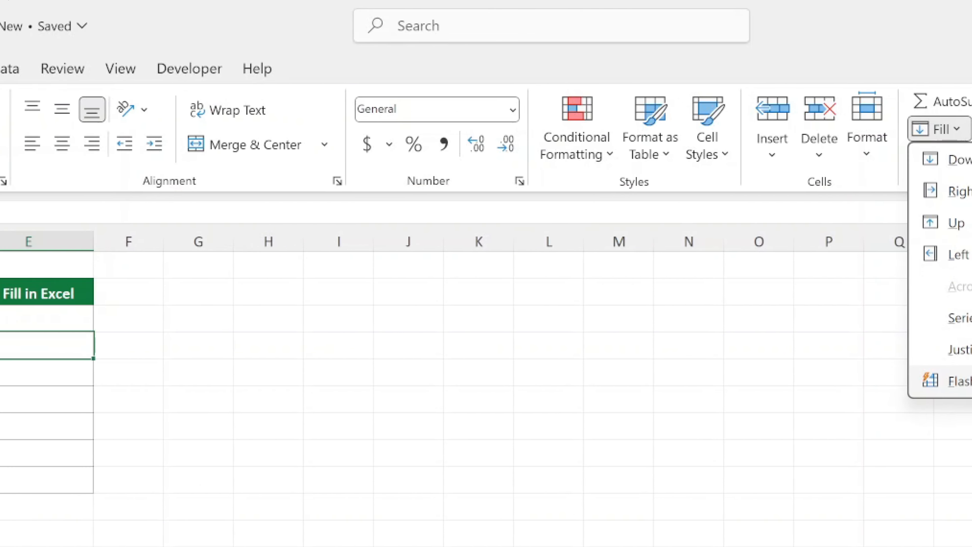
pyautogui.click(834, 383)
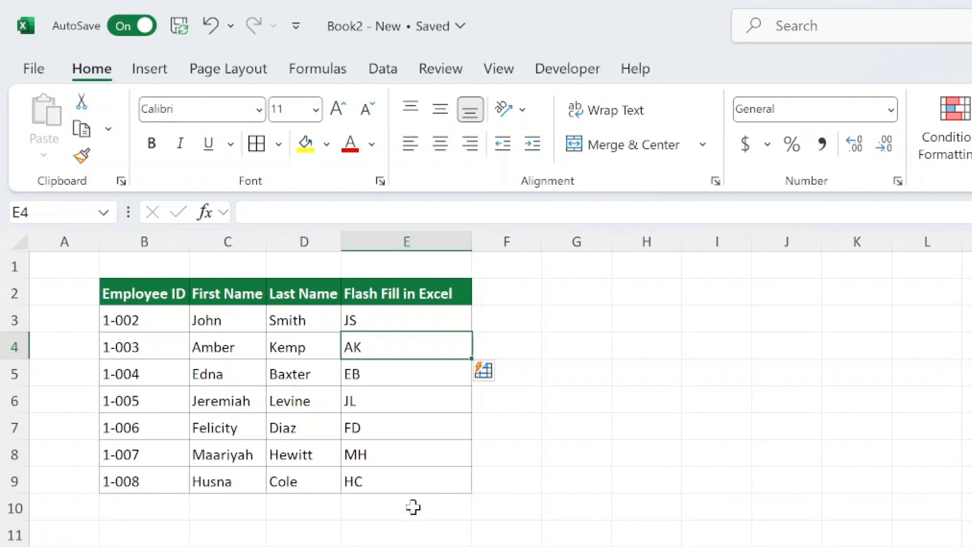
pyautogui.click(405, 529)
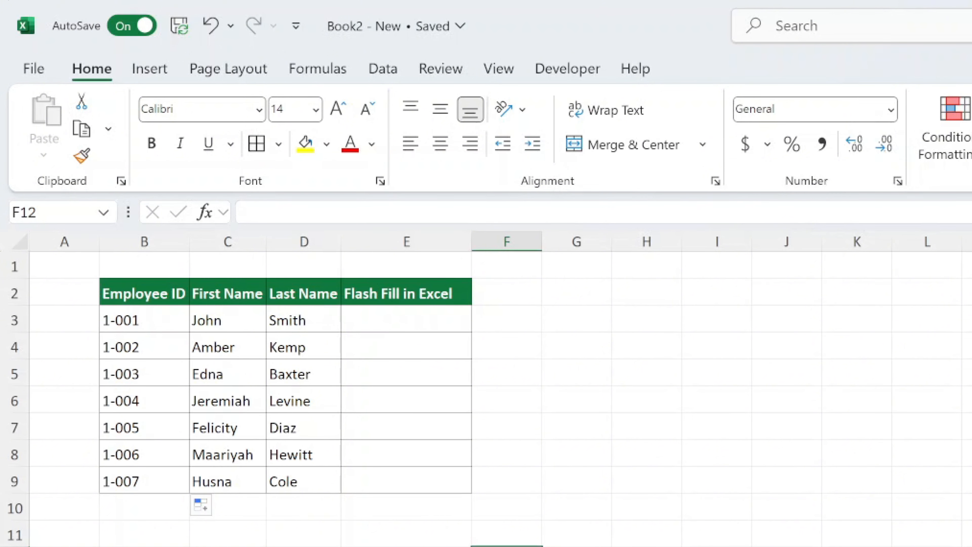
# - Try to Flash Fill column E from the single example value 1 in E3, and undo the attempt
pyautogui.click(396, 319)
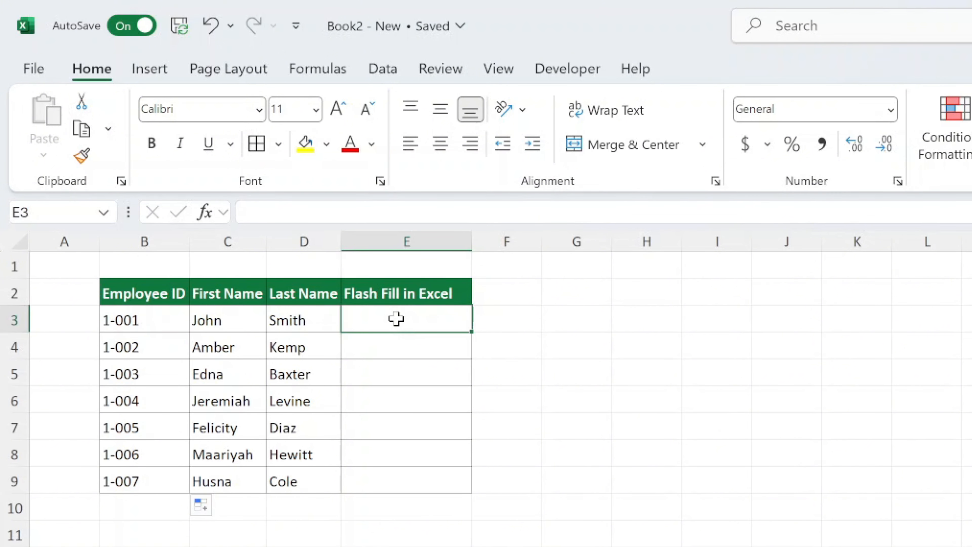
pyautogui.write('1')
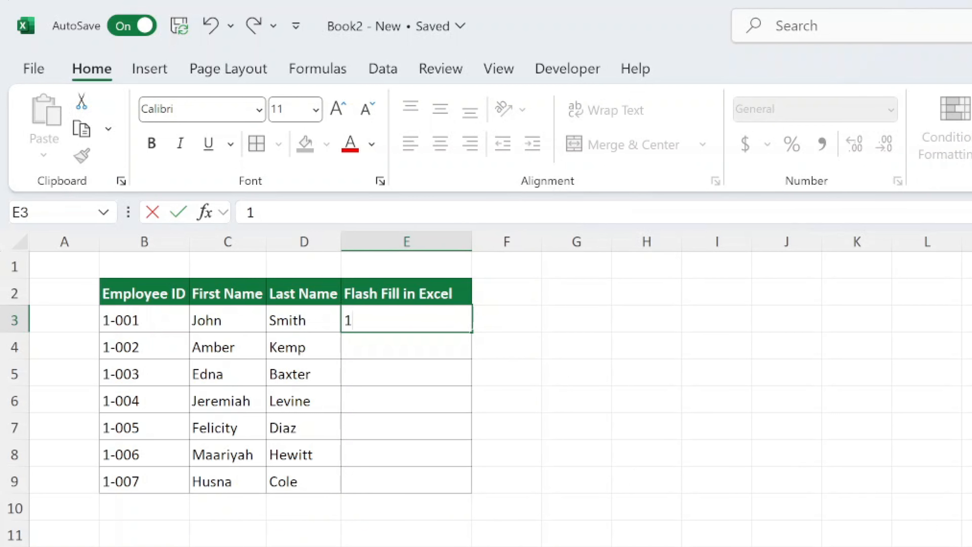
pyautogui.press('Return')
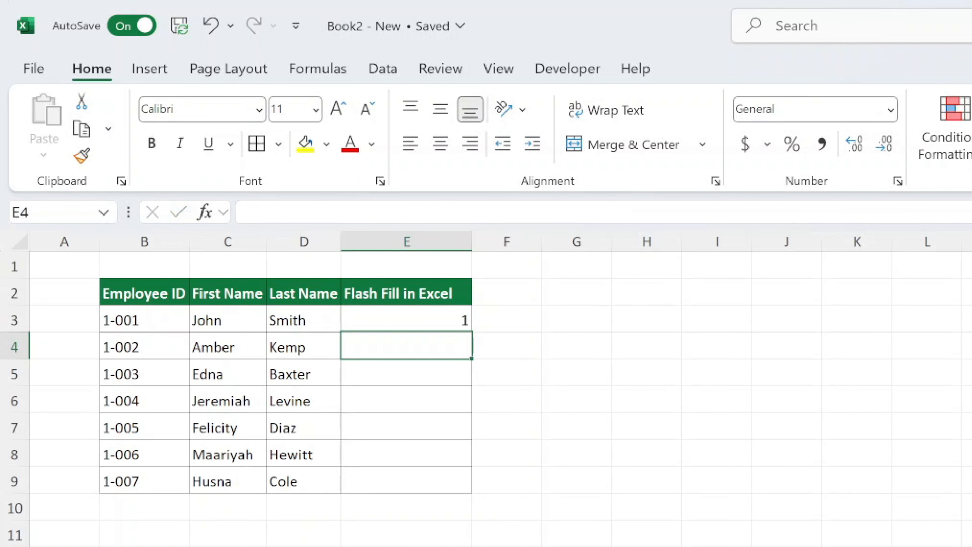
pyautogui.hotkey('ctrl', 'e')
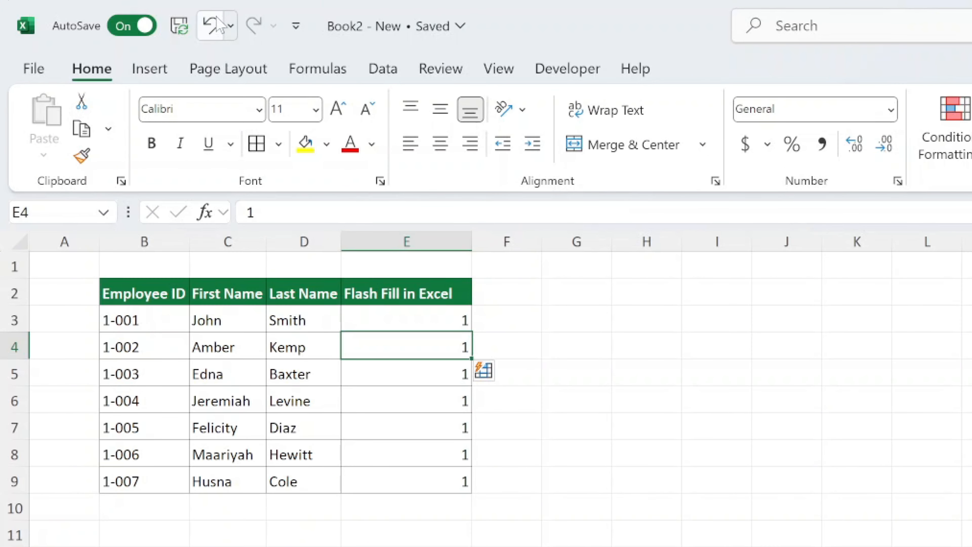
pyautogui.click(211, 25)
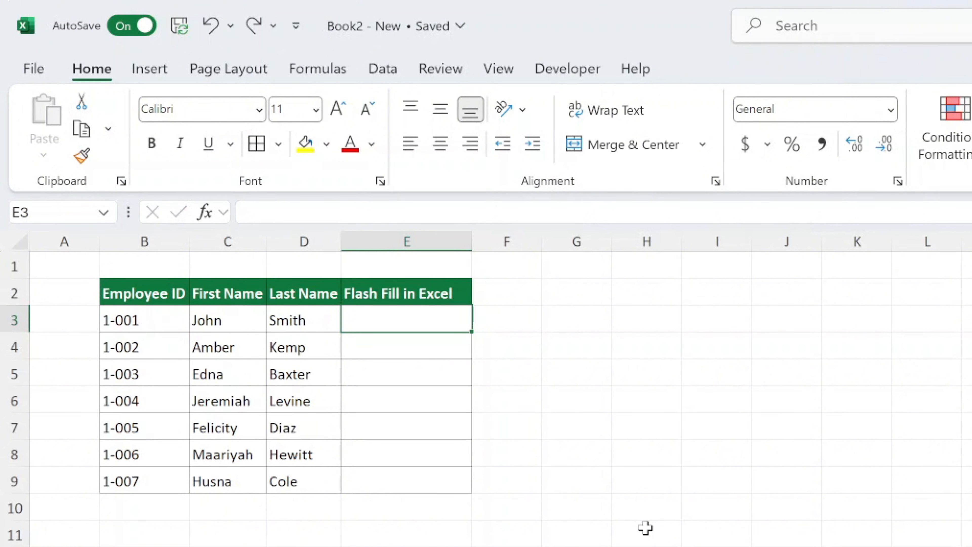
# - Enter 1 in E3 and 2 in E4 as examples, and Flash Fill the last digits of the remaining employee IDs
pyautogui.write('1')
pyautogui.press('Return')
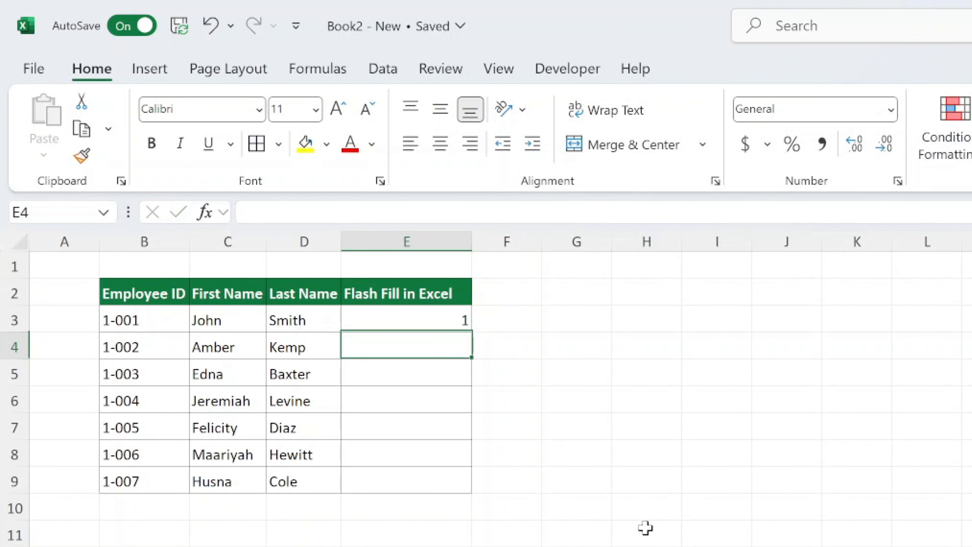
pyautogui.write('2')
pyautogui.press('Return')
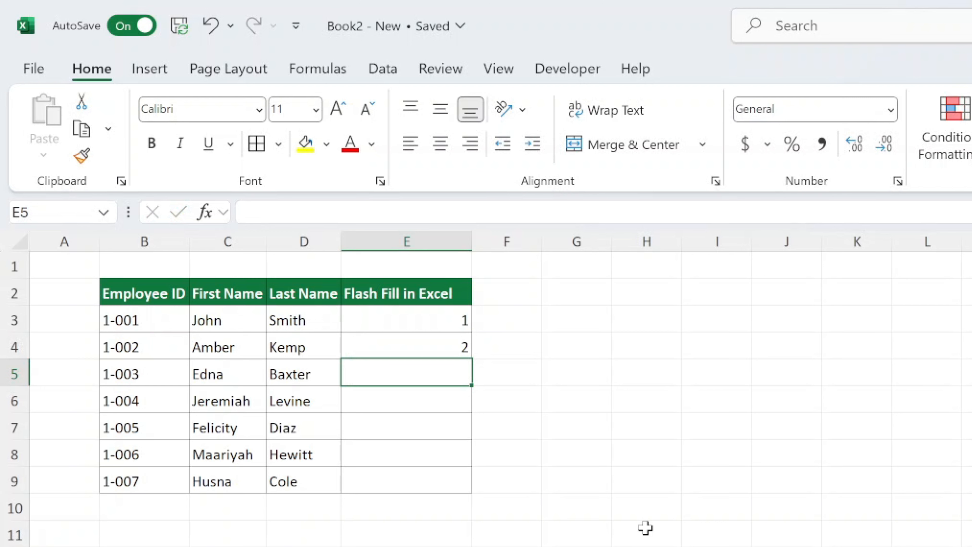
pyautogui.hotkey('ctrl', 'e')
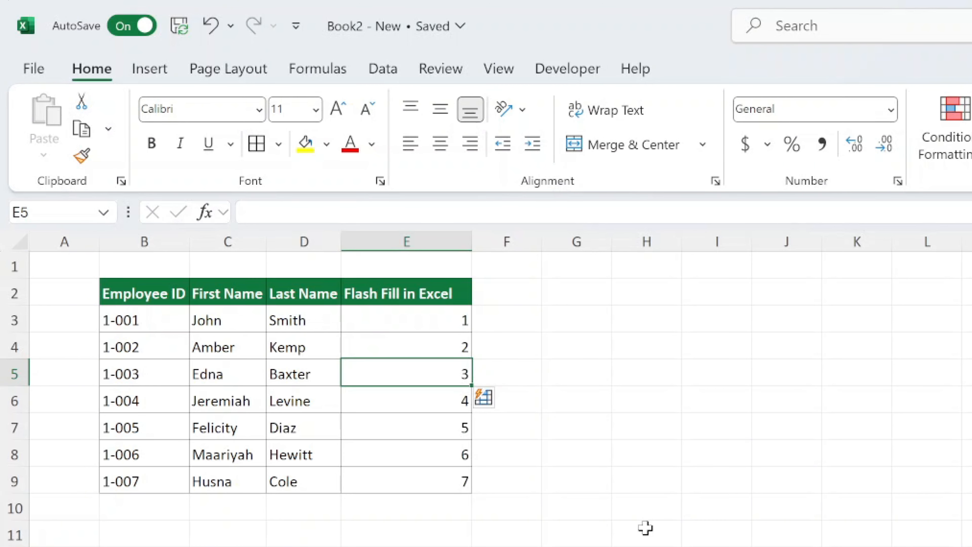